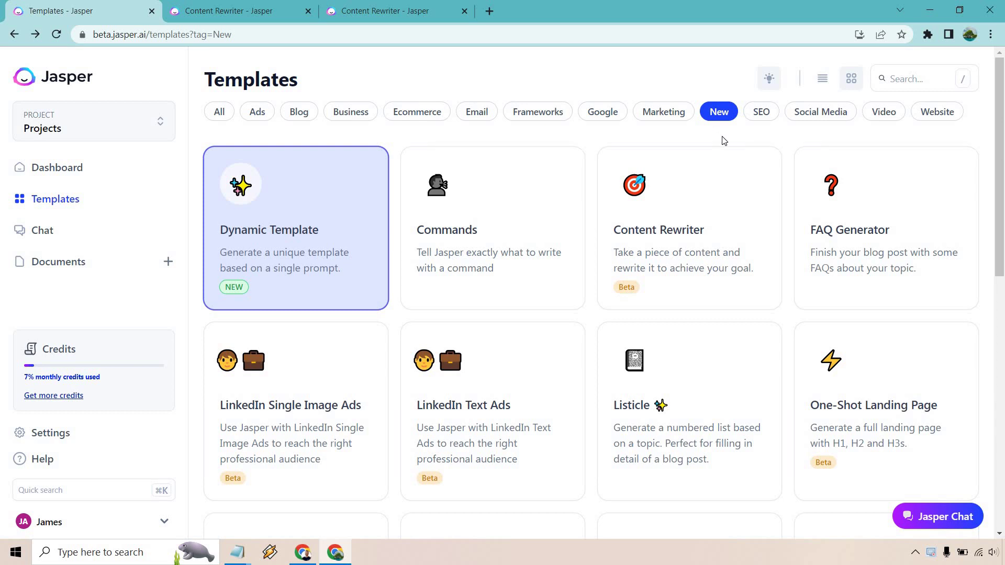
- Open the Content Rewriter template card
left_click(722, 189)
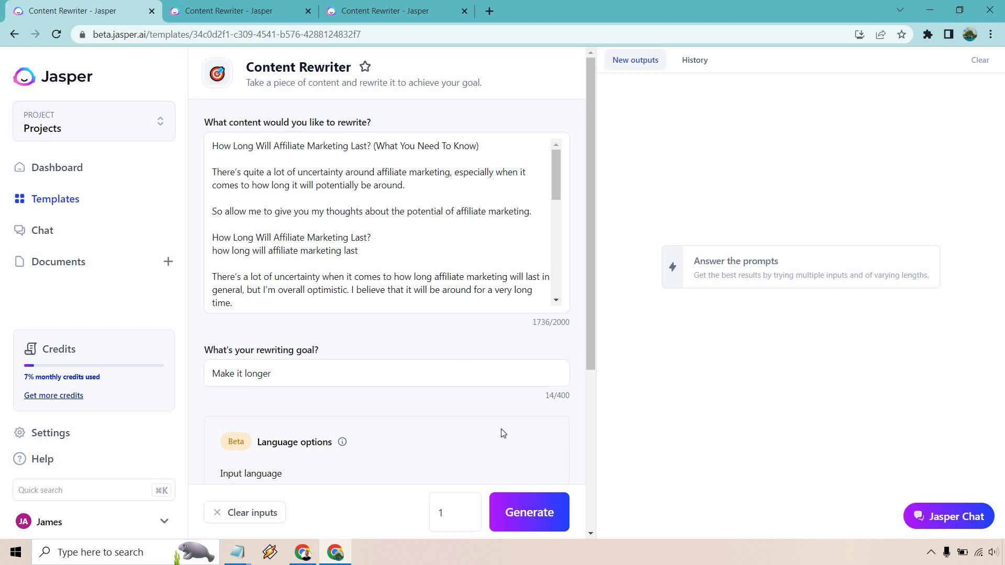
- Generate the longer rewrite of the affiliate marketing chunk and compare it with the source text
left_click(533, 514)
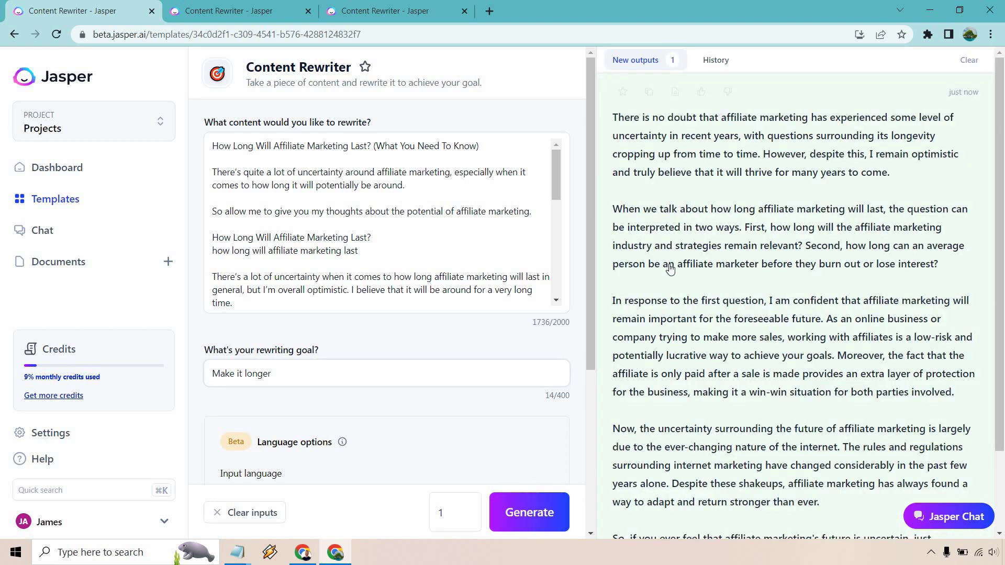
scroll(729, 265, "down", 2)
scroll(748, 282, "up", 2)
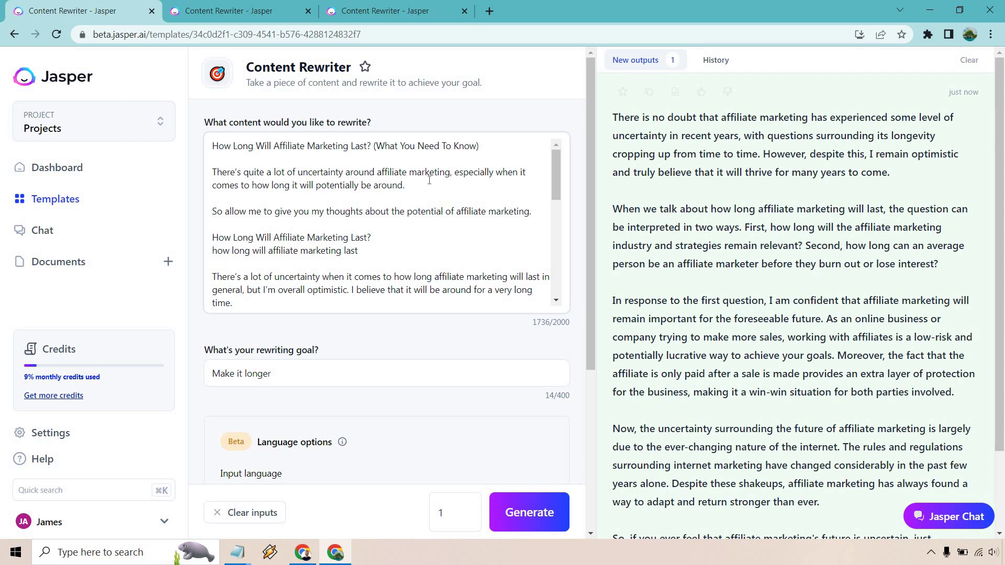
scroll(427, 216, "down", 2)
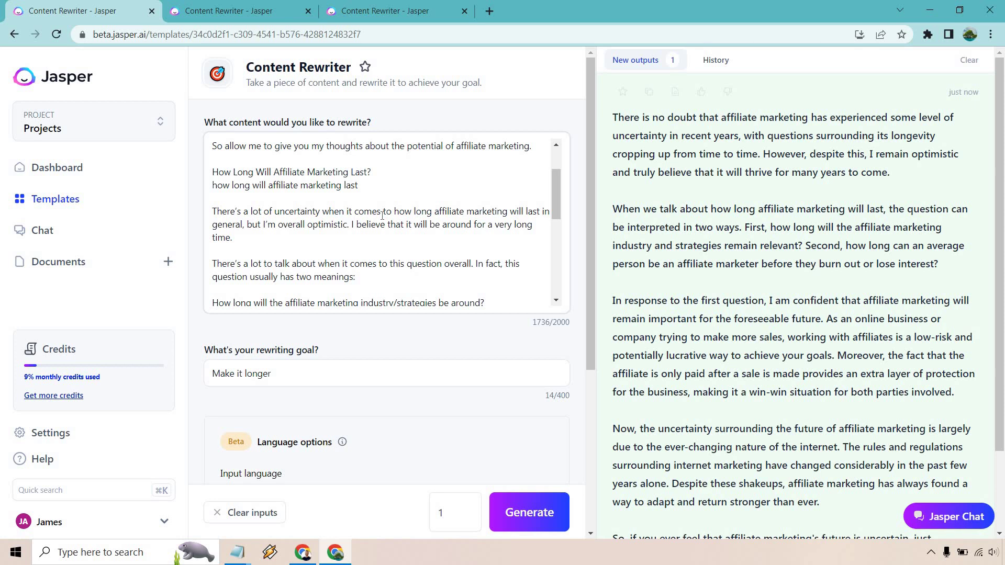
scroll(382, 216, "down", 2)
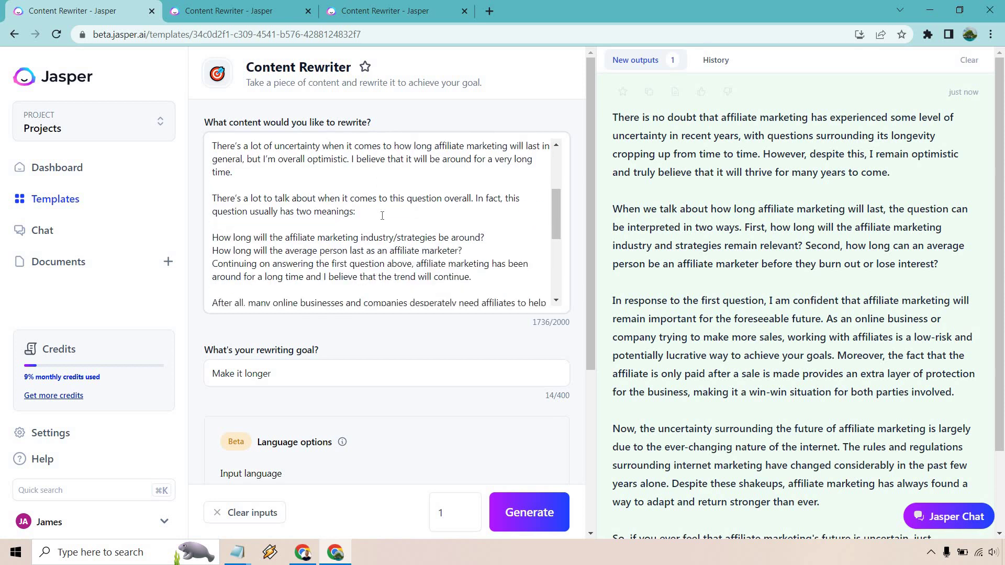
scroll(423, 212, "down", 2)
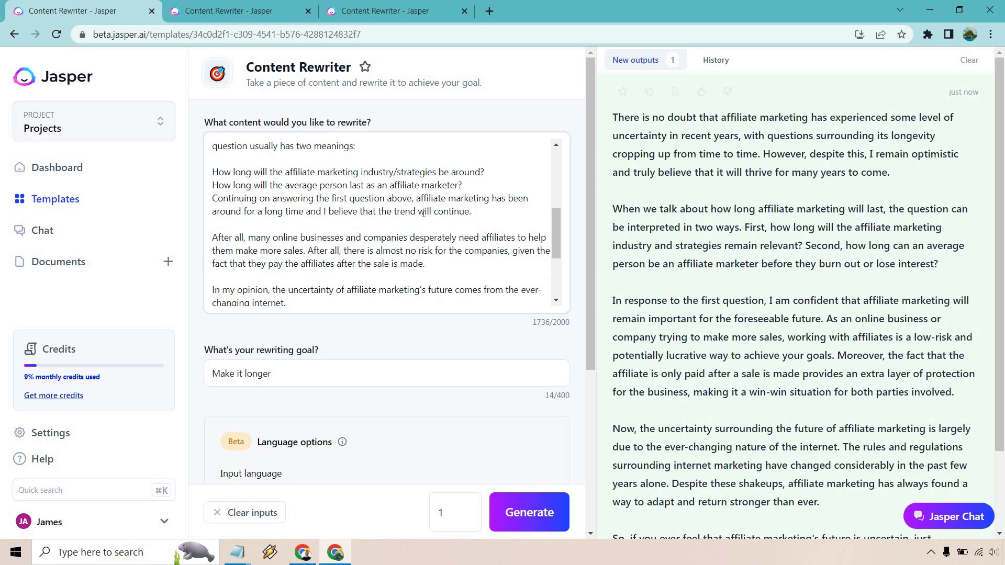
scroll(413, 203, "down", 2)
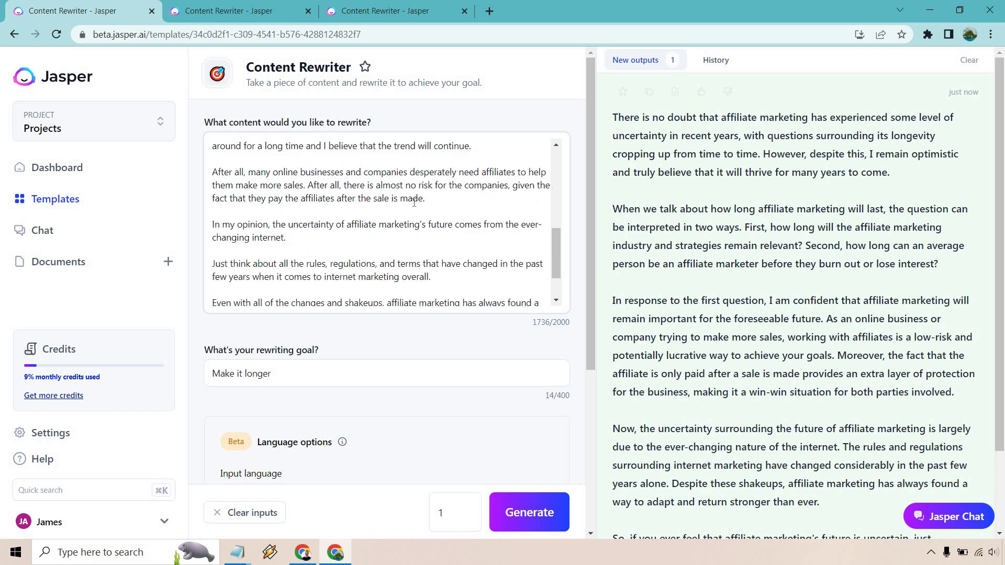
scroll(413, 203, "down", 4)
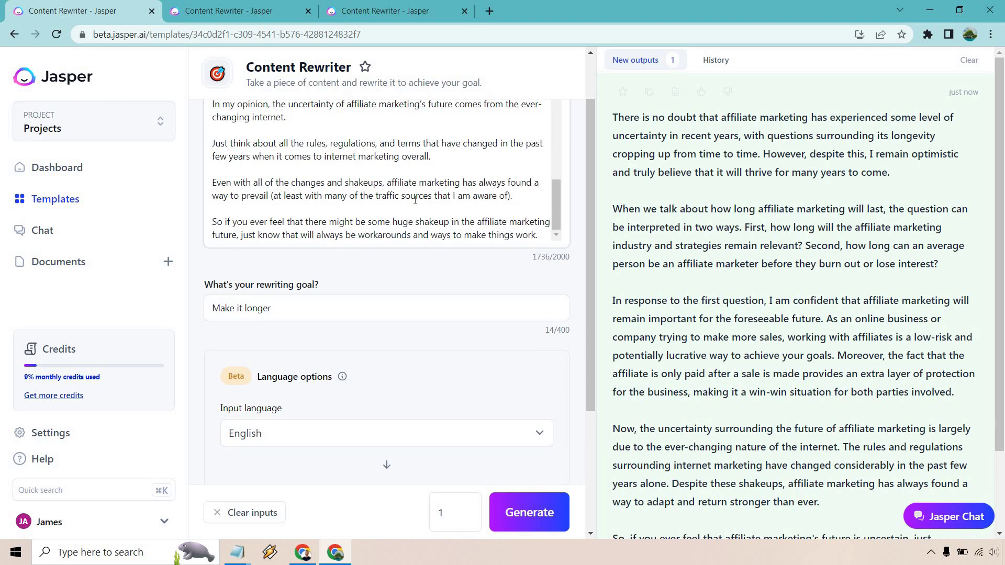
scroll(420, 205, "up", 8)
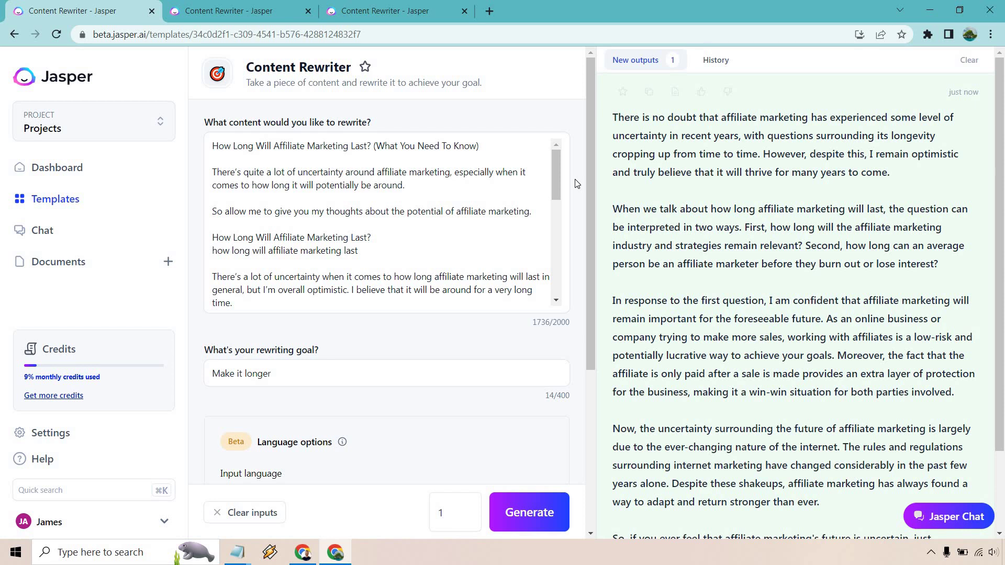
scroll(846, 238, "down", 1)
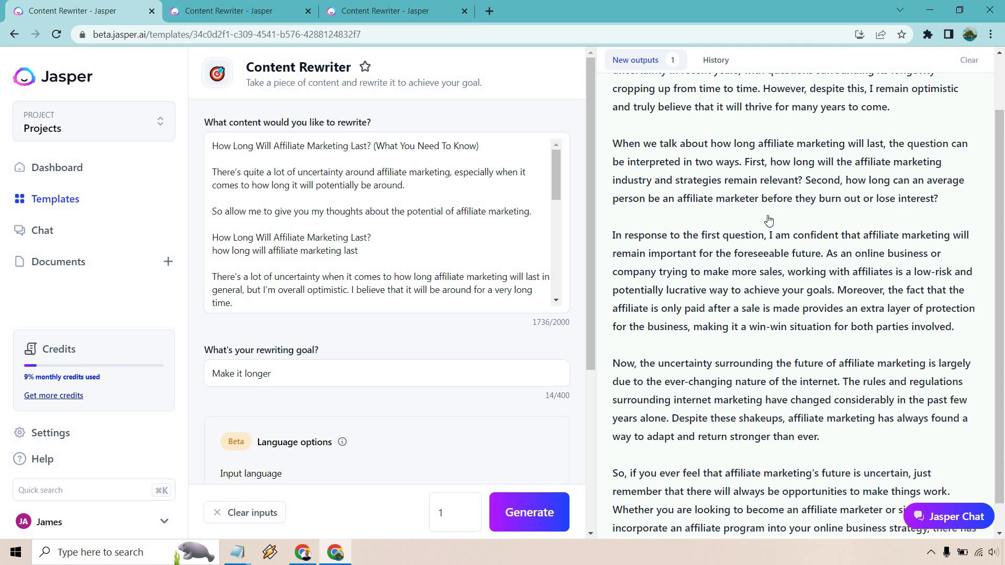
scroll(768, 220, "down", 1)
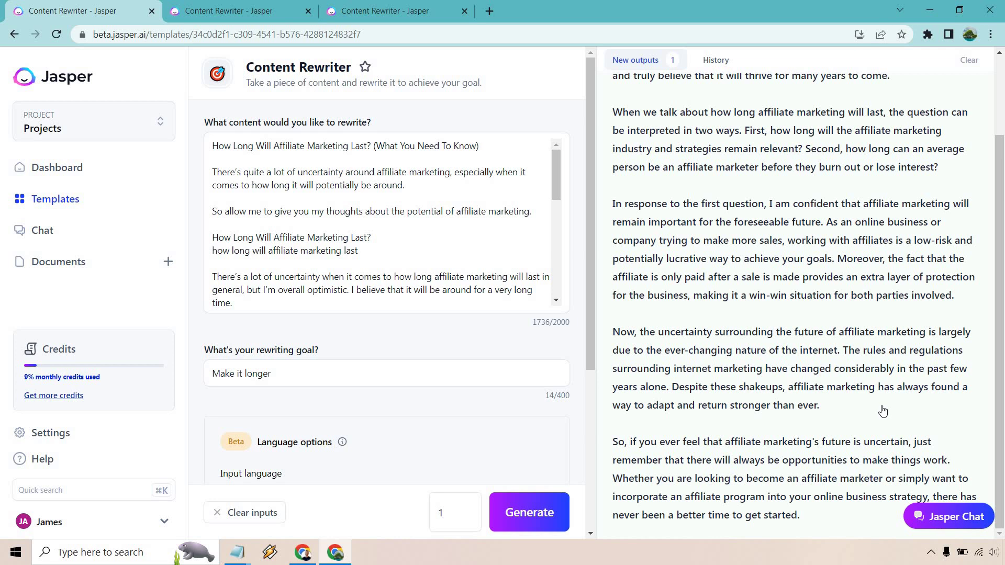
scroll(890, 400, "up", 2)
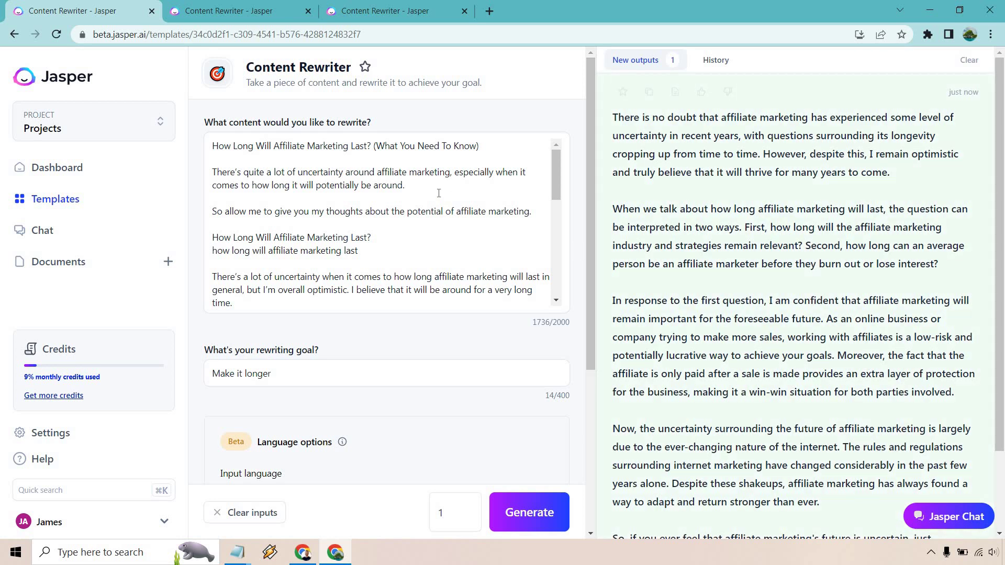
scroll(439, 193, "down", 6)
scroll(438, 193, "up", 6)
- Switch to the second rewriter tab holding the 1987-character chunk and review it
key("ctrl+Tab")
scroll(401, 210, "down", 3)
scroll(400, 209, "up", 5)
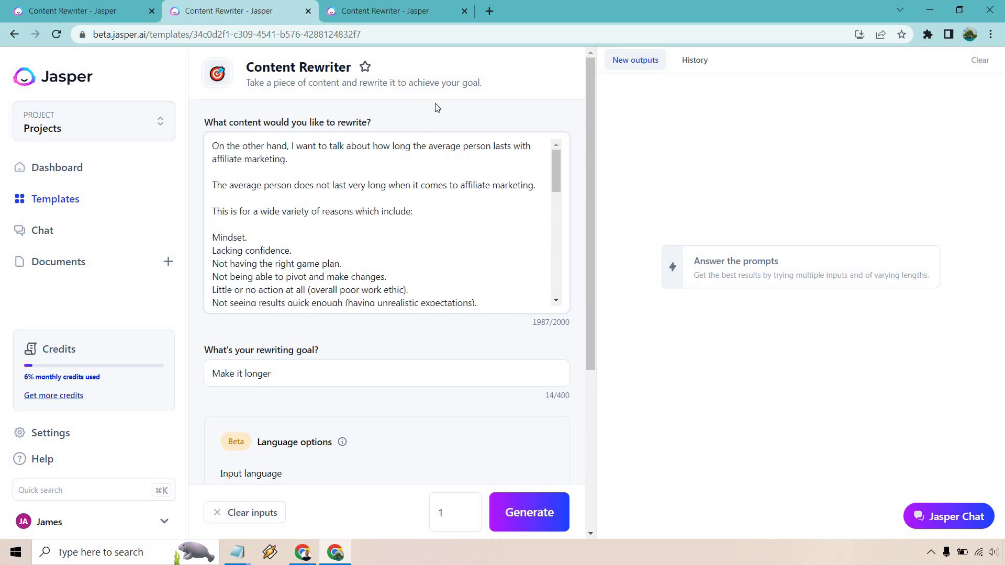
scroll(462, 360, "down", 5)
scroll(478, 305, "up", 5)
- Generate the expanded rewrite and compare it against the end of the source text
left_click(531, 510)
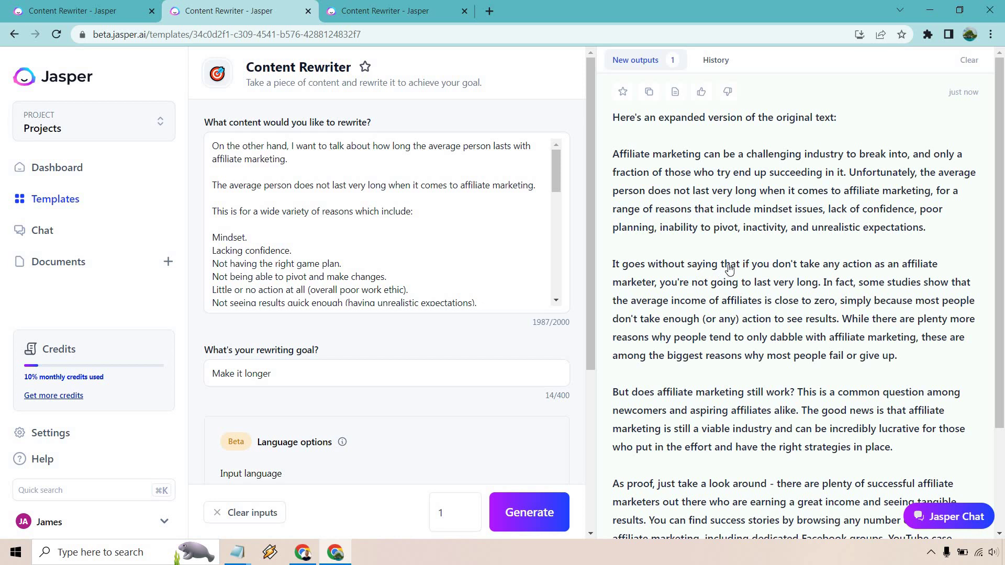
scroll(731, 266, "down", 1)
scroll(737, 251, "down", 2)
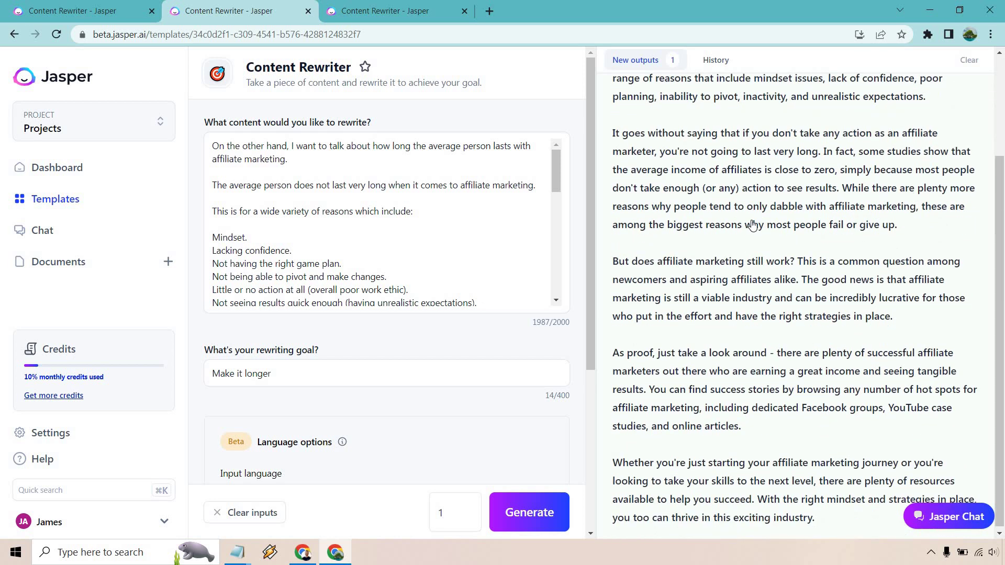
scroll(778, 233, "down", 1)
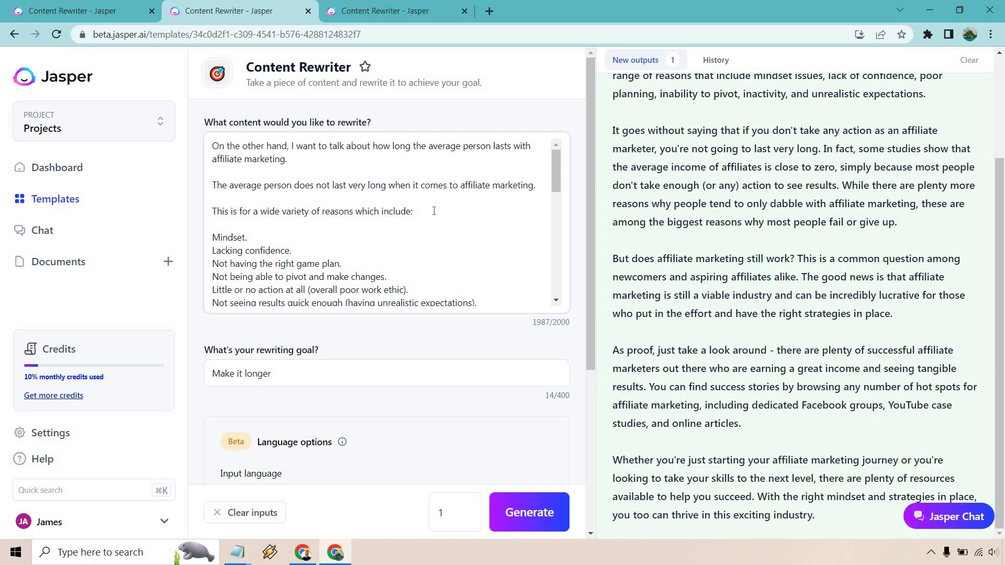
scroll(434, 211, "down", 3)
scroll(434, 211, "down", 2)
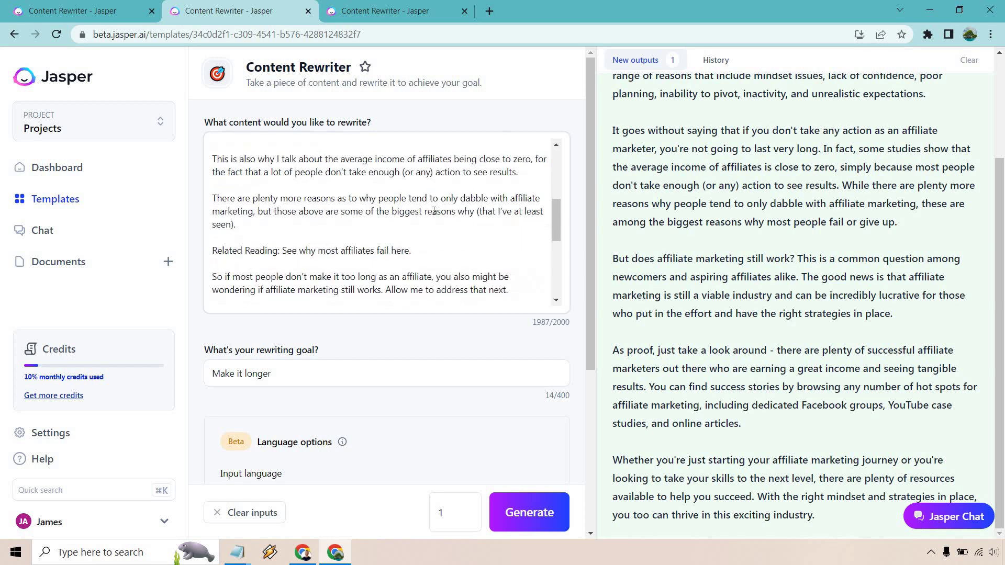
scroll(434, 211, "down", 2)
scroll(434, 211, "down", 6)
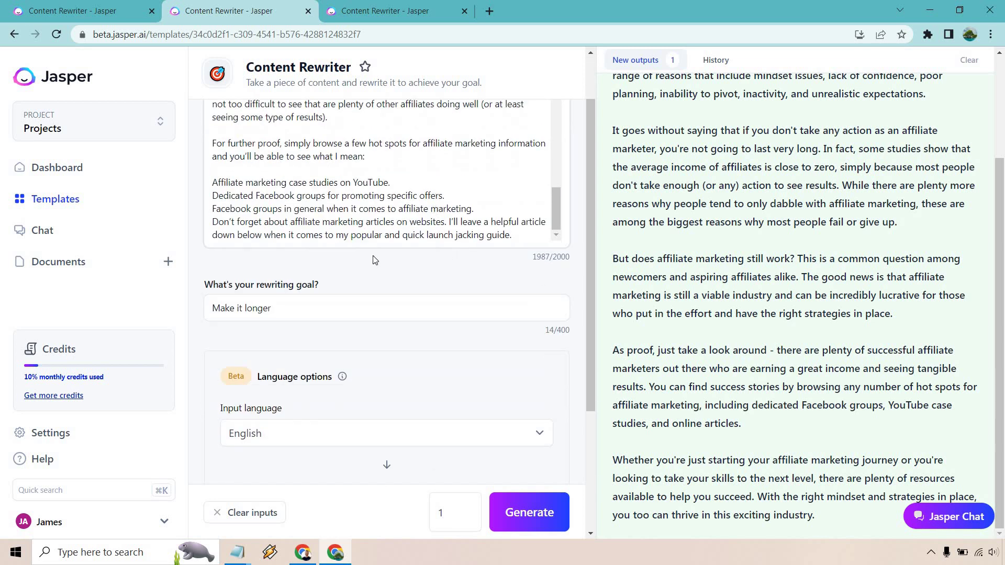
left_click_drag(520, 233, 212, 183)
left_click(268, 195)
scroll(463, 180, "up", 10)
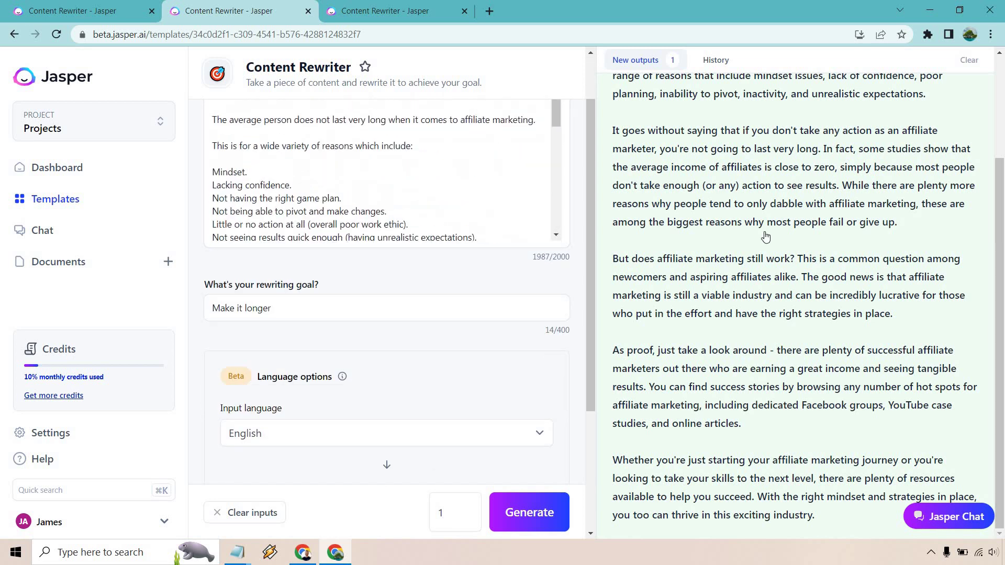
scroll(445, 181, "up", 3)
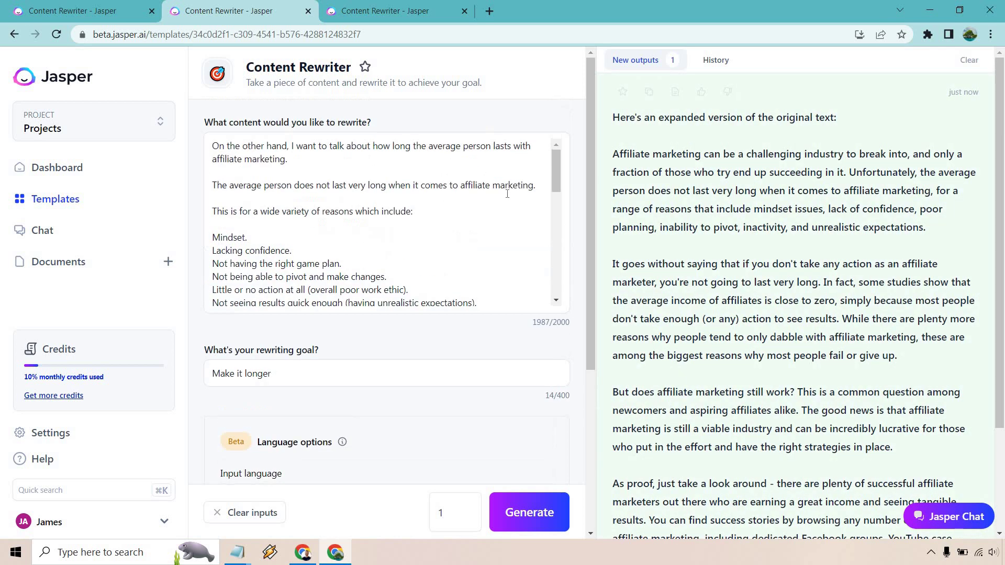
- Change the goal to 'Shorten it, and get the main point', clear old outputs, regenerate
left_click_drag(292, 370, 180, 363)
type("Shorten it, and get the main pooint")
key("BackSpace")
key("BackSpace")
key("BackSpace")
key("BackSpace")
type("int")
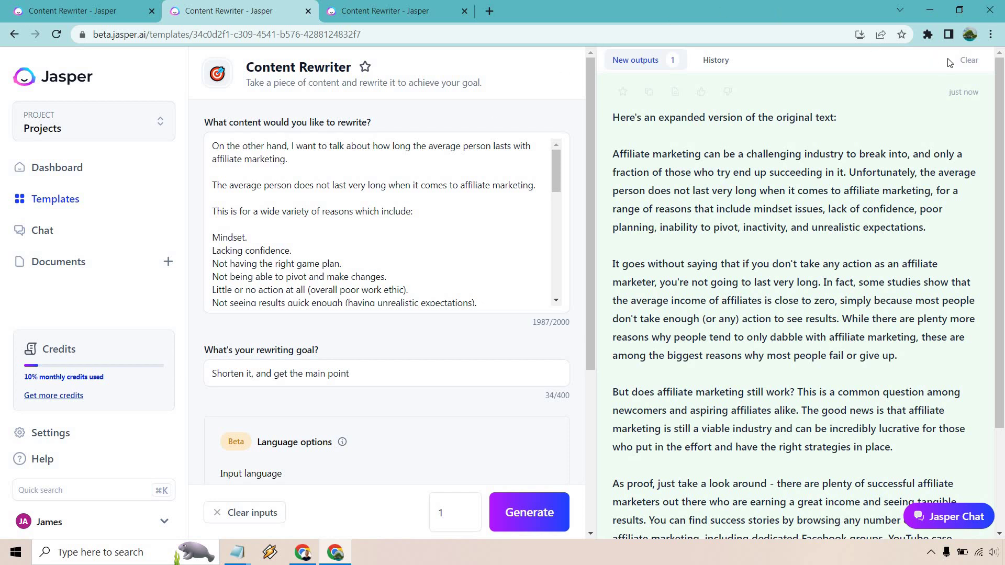
left_click(968, 60)
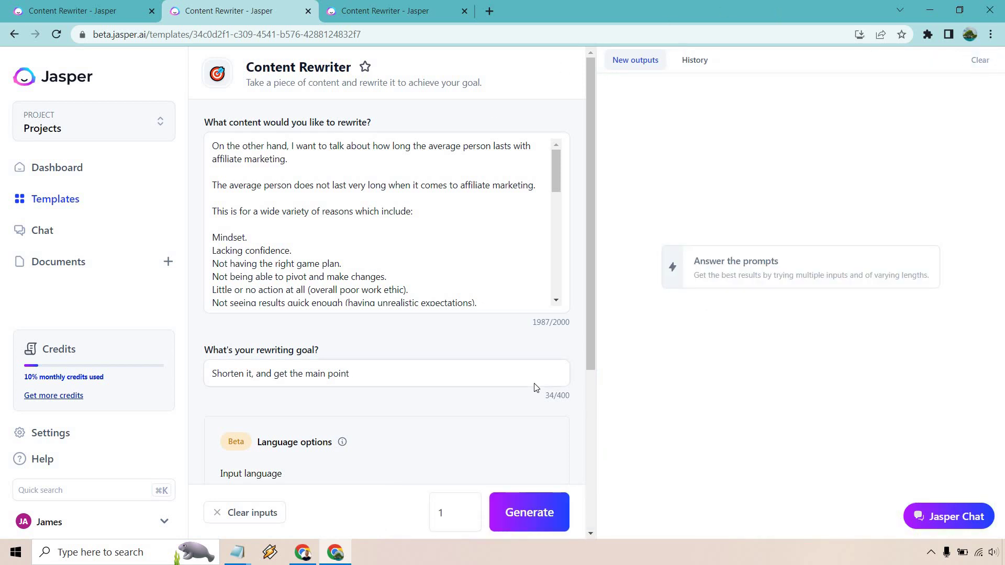
left_click(543, 512)
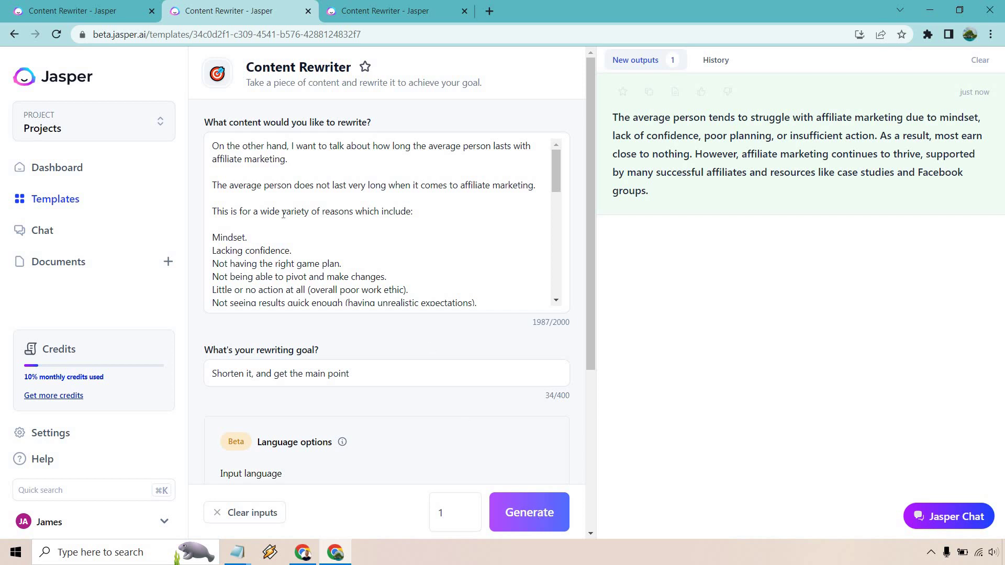
- On the third rewriter tab, set the goal to 'Let's sound very excited.' with 1 output
left_click(374, 6)
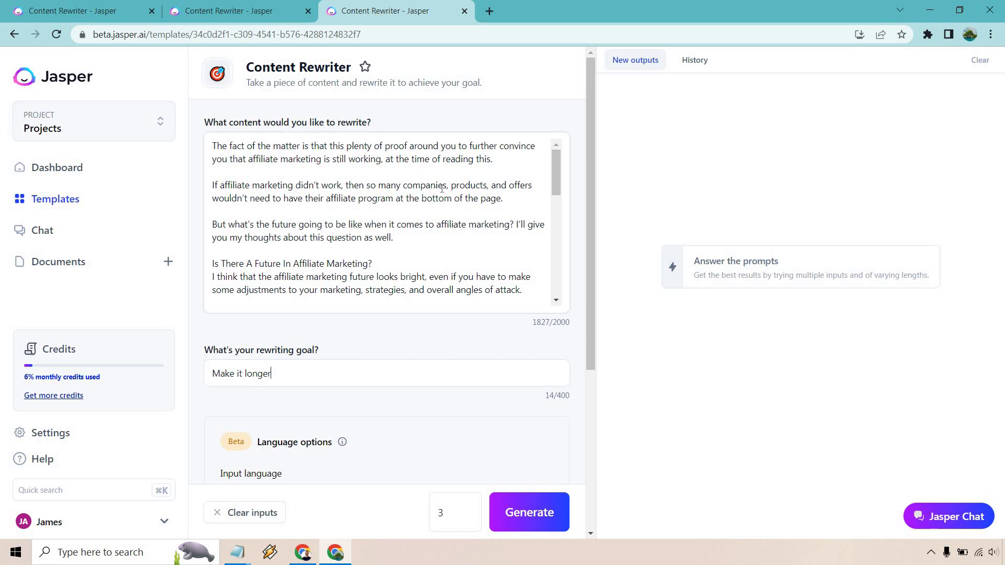
left_click_drag(270, 373, 212, 373)
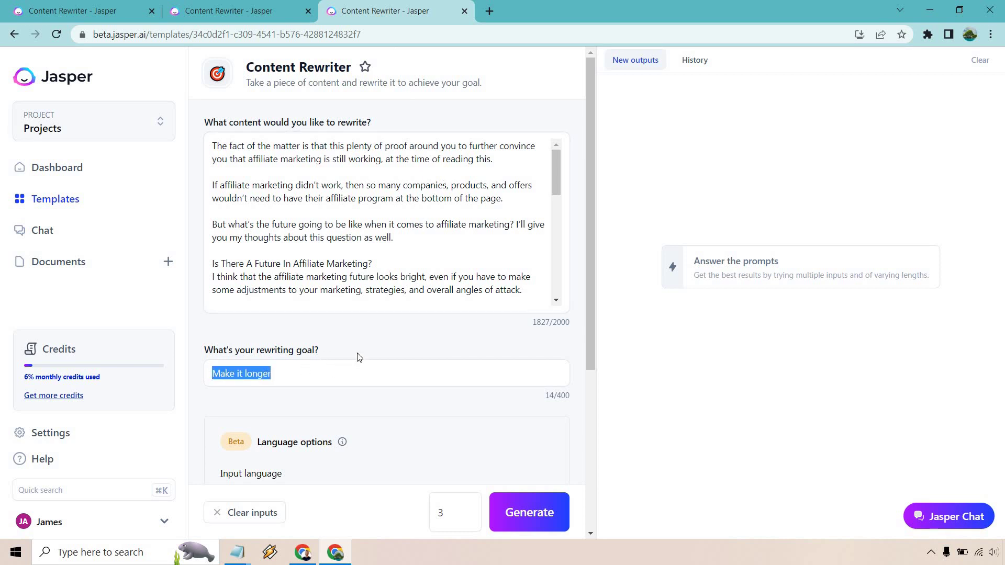
type("Let's soun")
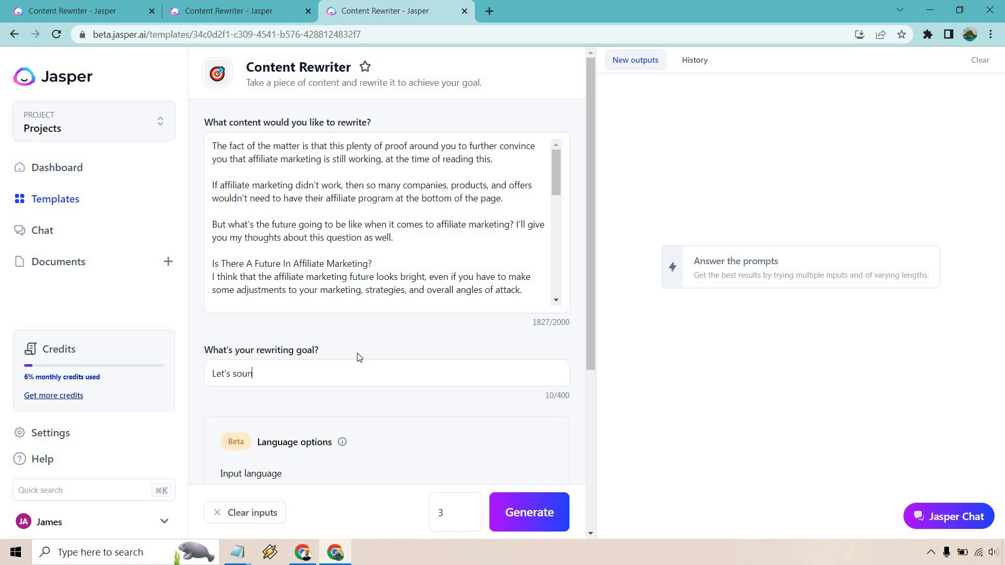
type("d very excited.")
left_click(468, 515)
left_click(468, 516)
left_click(497, 446)
- Generate the single excited-tone rewrite of the affiliate marketing future chunk
left_click(538, 510)
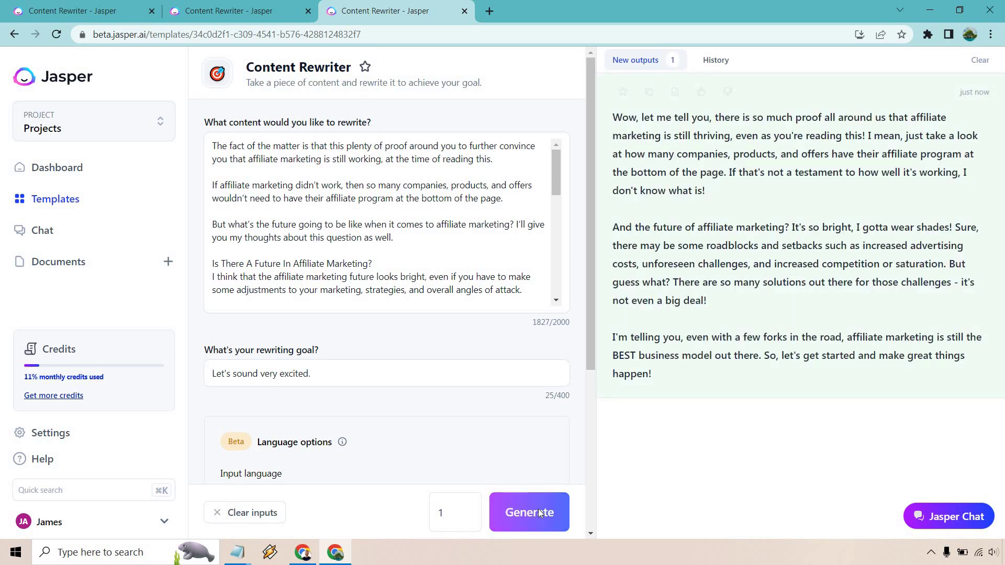